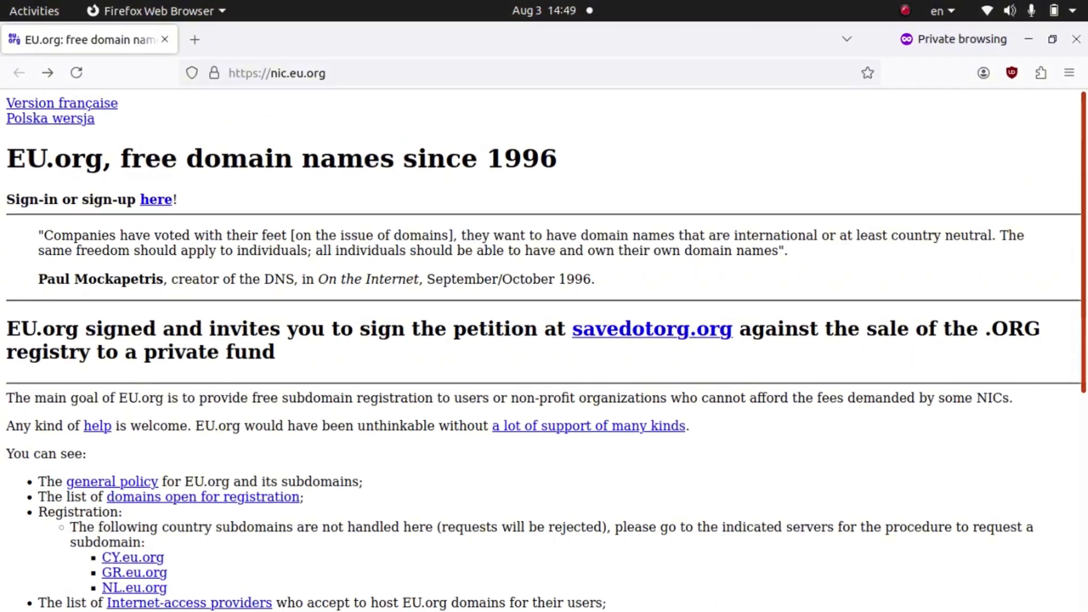
scroll(544, 351, down, 2)
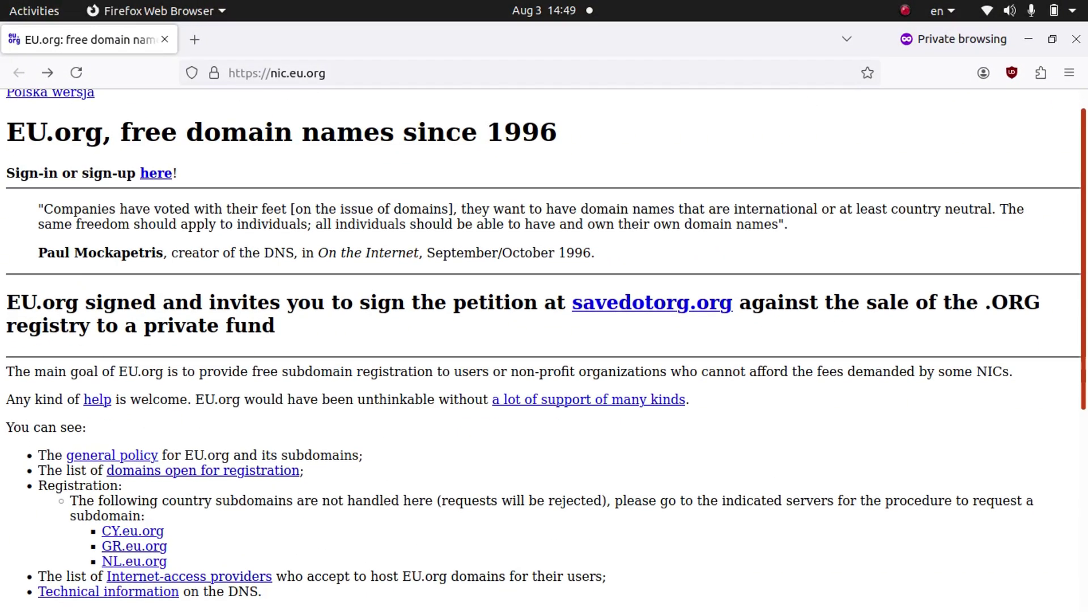
scroll(543, 351, down, 1)
scroll(544, 350, down, 1)
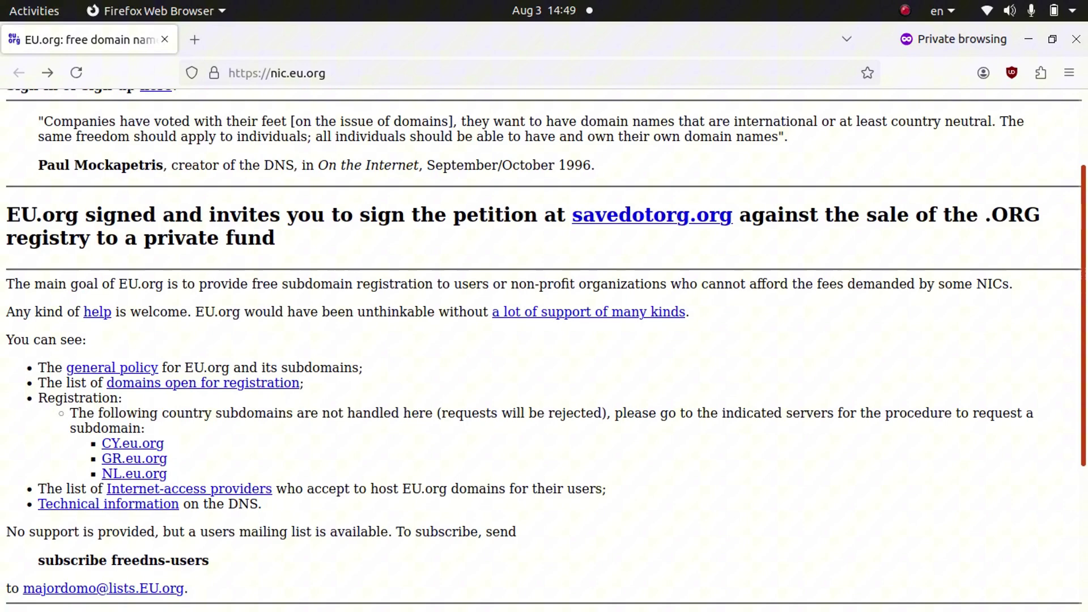
scroll(544, 350, down, 2)
scroll(543, 351, up, 1)
scroll(544, 350, up, 3)
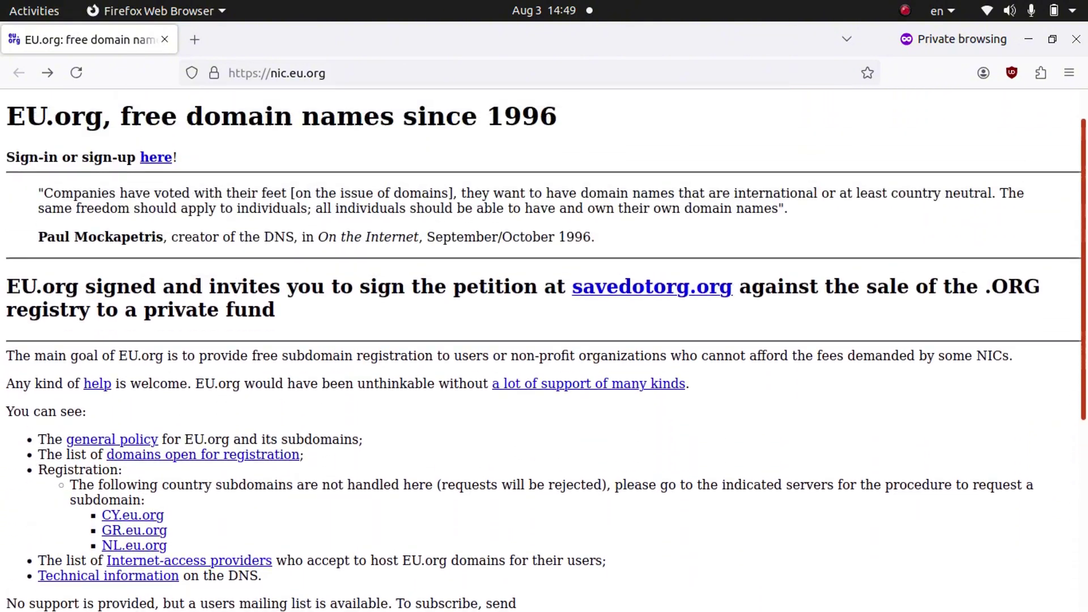
scroll(543, 350, up, 1)
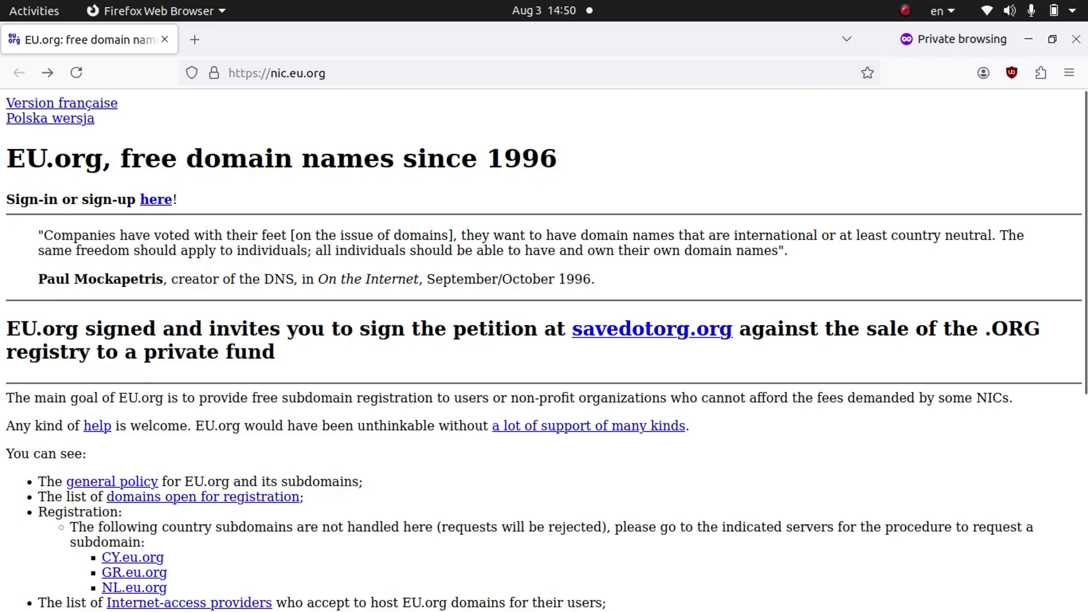
scroll(543, 351, down, 2)
scroll(544, 350, down, 3)
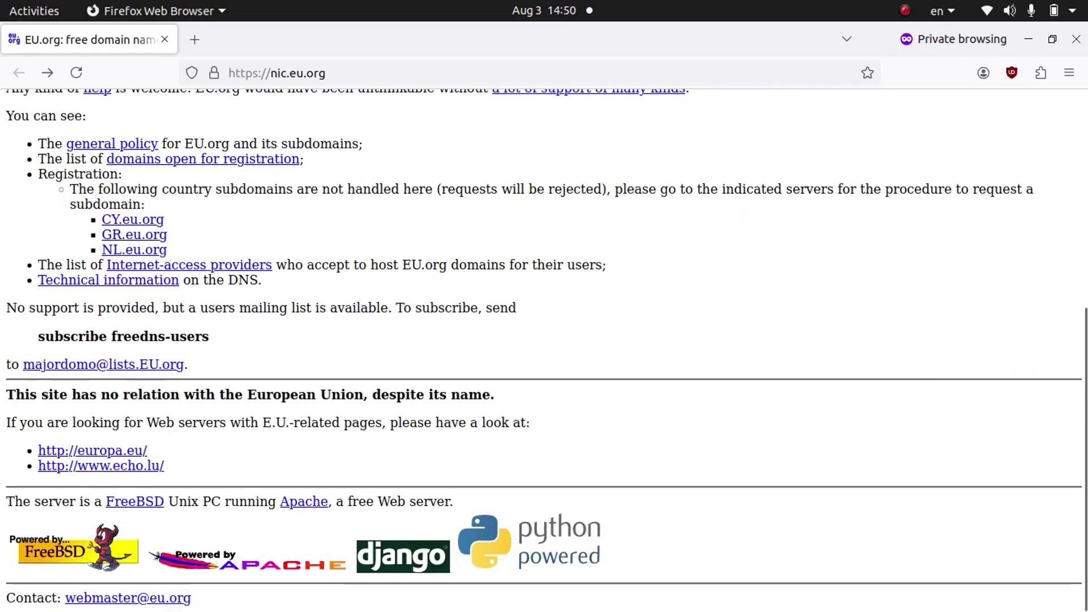
scroll(544, 350, up, 5)
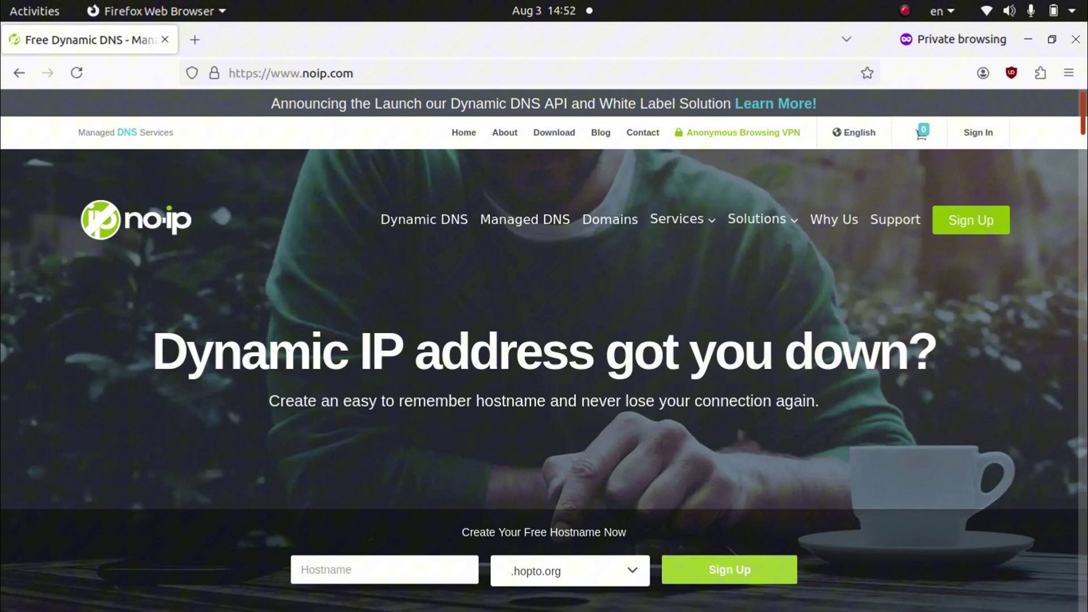
scroll(544, 574, down, 1)
scroll(544, 347, down, 1)
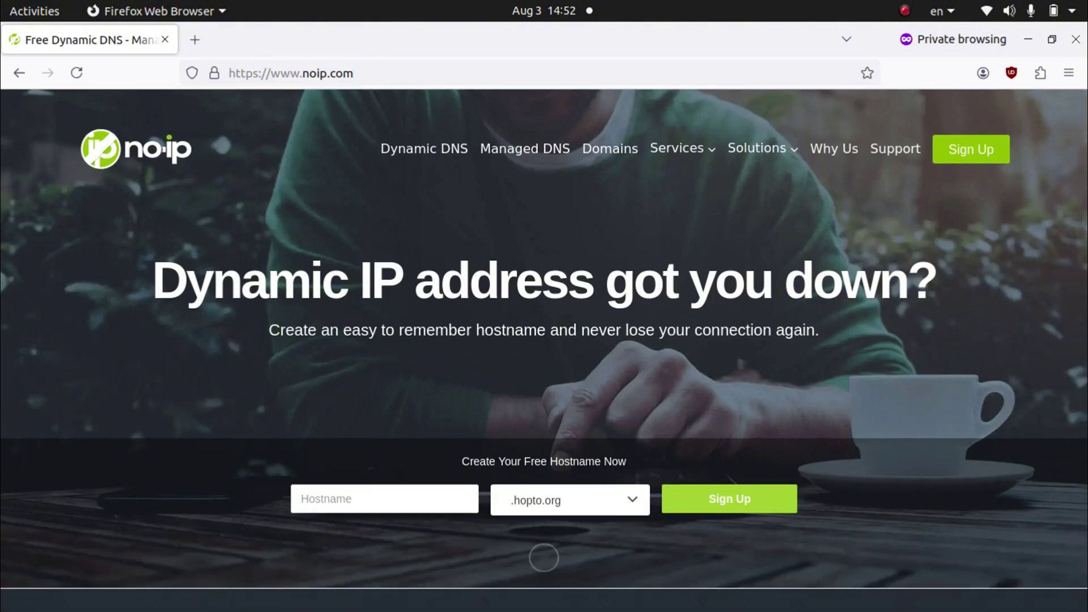
Step: Pick the .ddns.net domain in No-IP's free hostname form and return to the Hostname field
click(570, 500)
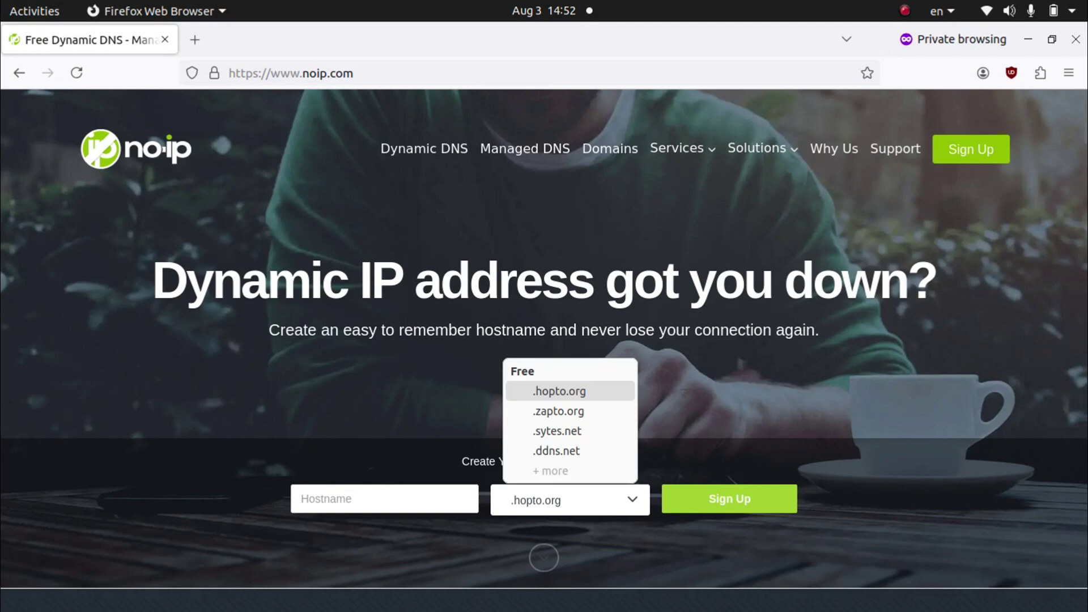
key(Down)
key(Return)
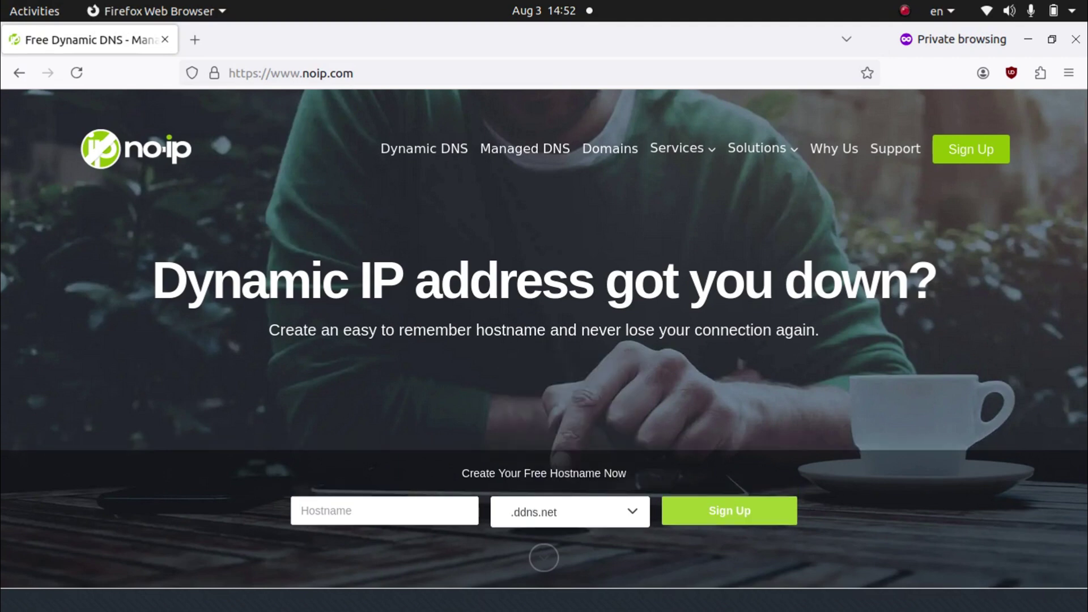
key(shift+Tab)
text(spa)
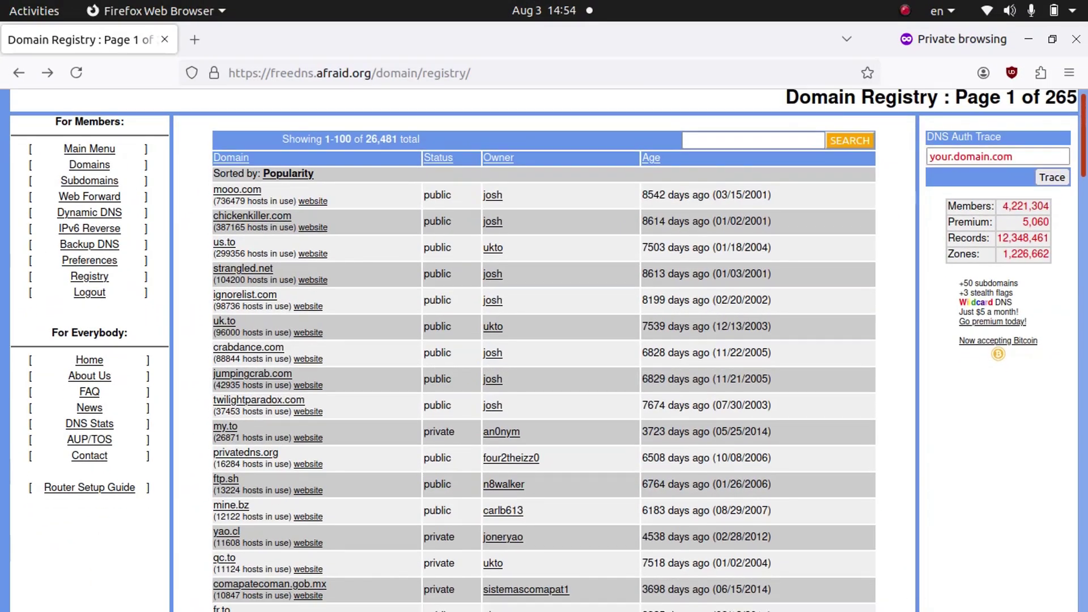
scroll(544, 348, down, 5)
scroll(545, 349, down, 8)
scroll(544, 349, down, 8)
scroll(544, 349, down, 1)
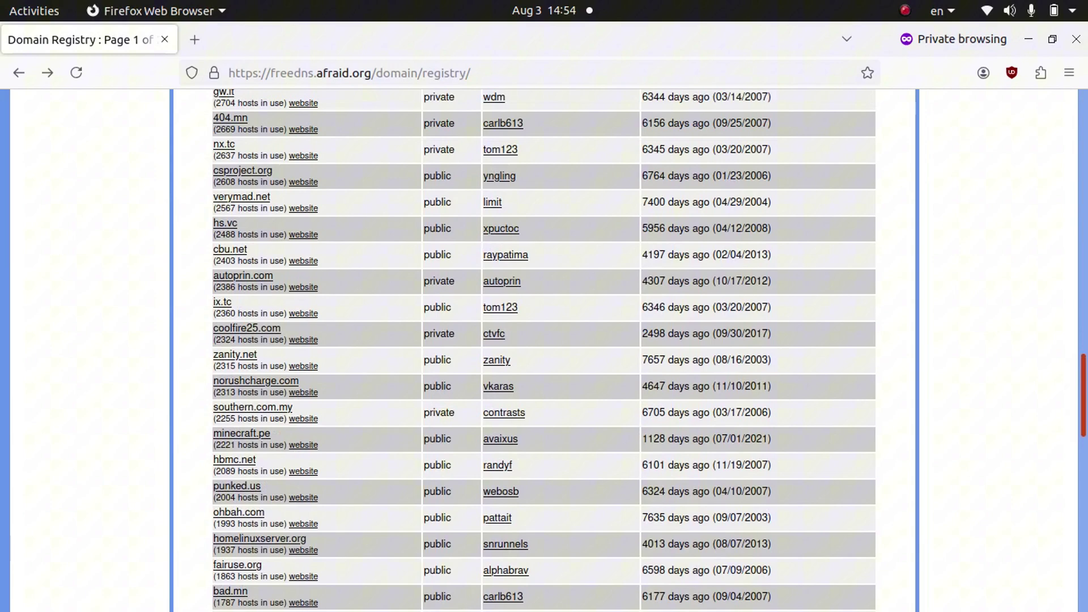
scroll(544, 349, up, 5)
scroll(544, 349, up, 5)
scroll(543, 349, up, 5)
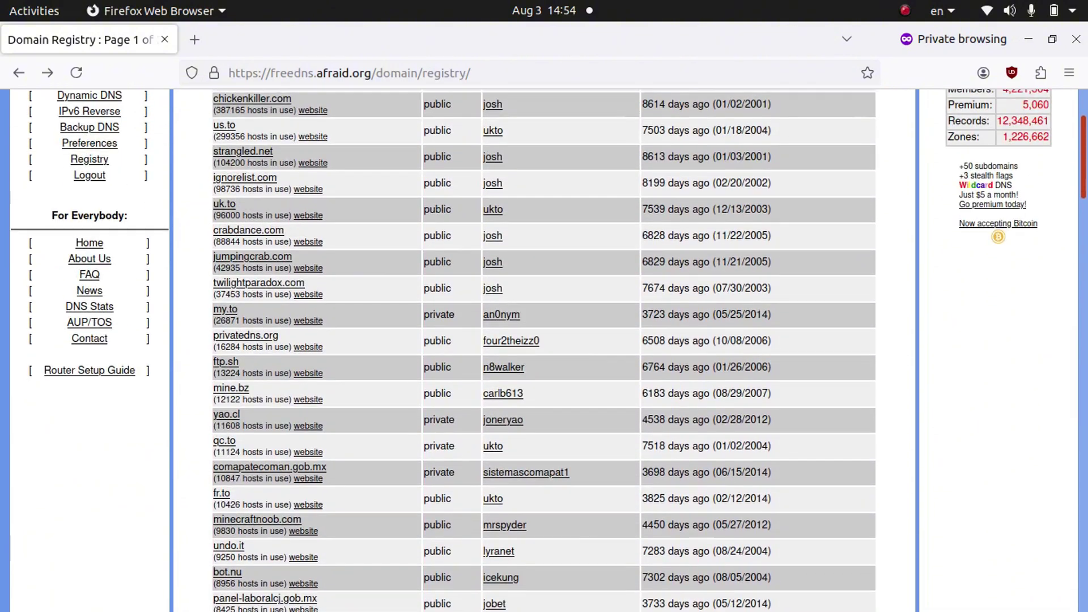
scroll(545, 349, up, 2)
scroll(544, 349, up, 1)
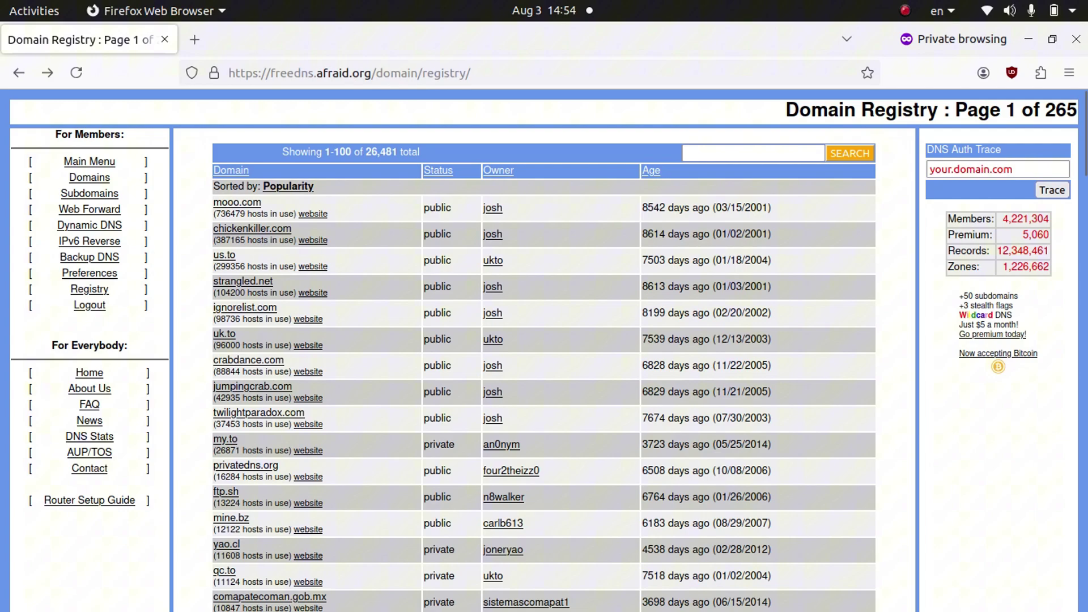
scroll(544, 351, down, 5)
scroll(544, 350, down, 5)
scroll(545, 350, down, 5)
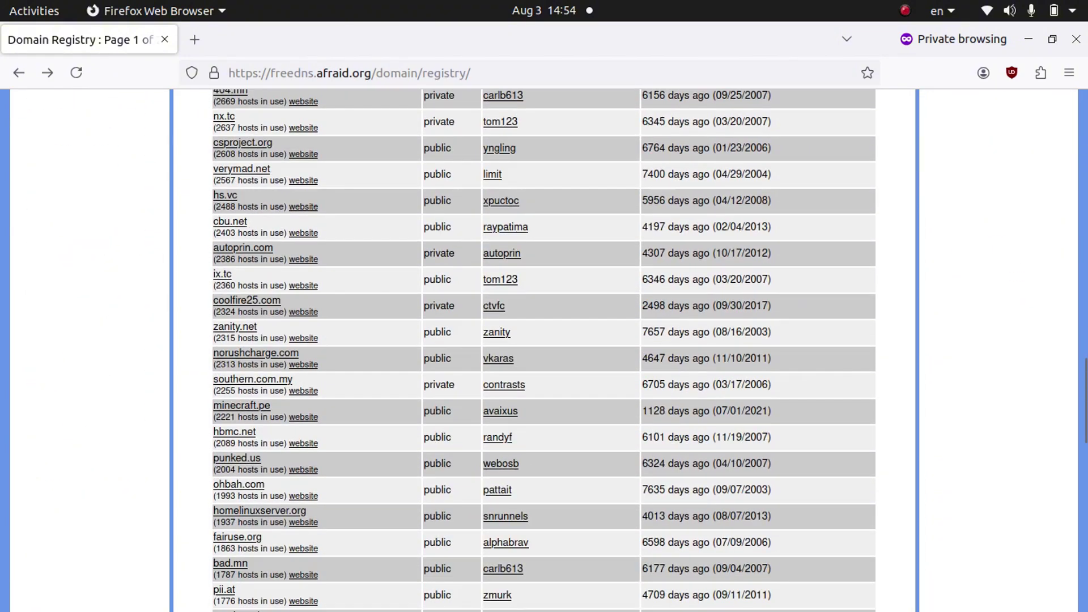
scroll(545, 351, down, 5)
scroll(544, 350, down, 5)
scroll(544, 351, up, 5)
scroll(544, 350, up, 5)
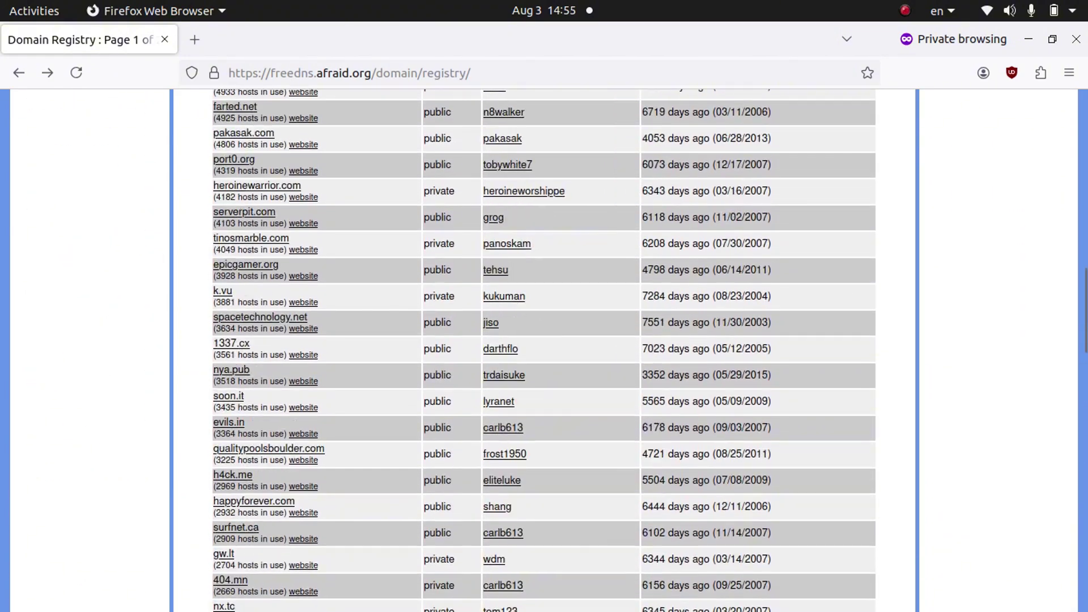
scroll(544, 350, up, 5)
scroll(544, 350, up, 5)
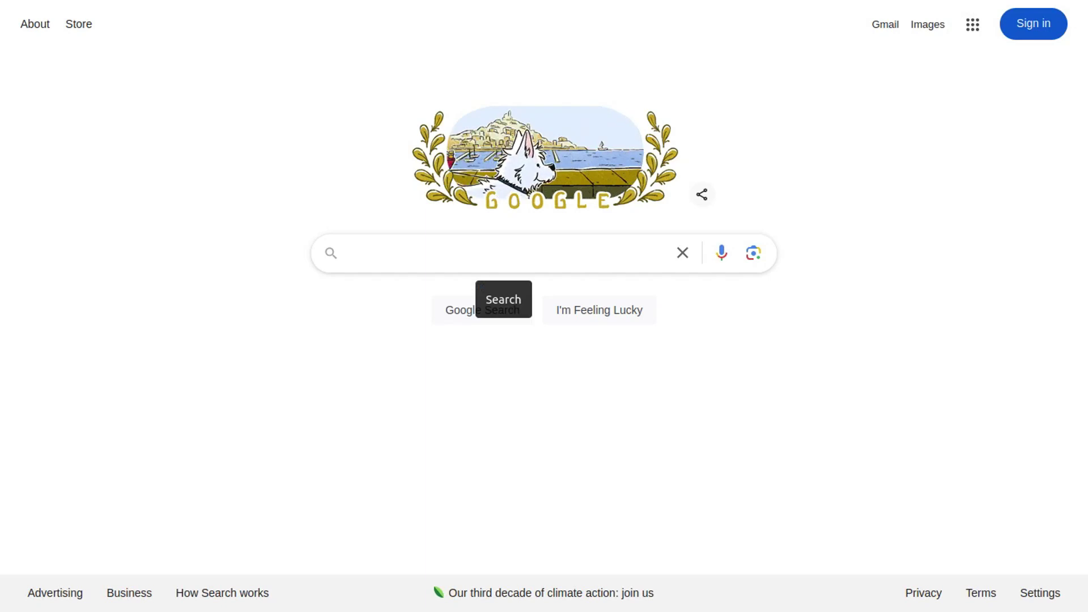
text(fre)
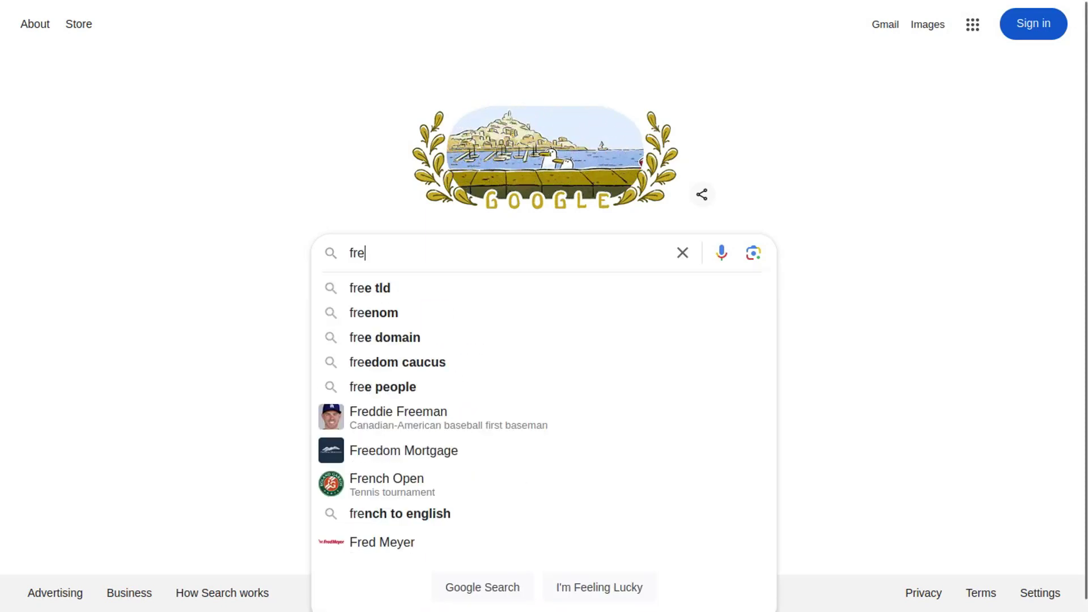
text(e domain giveaw)
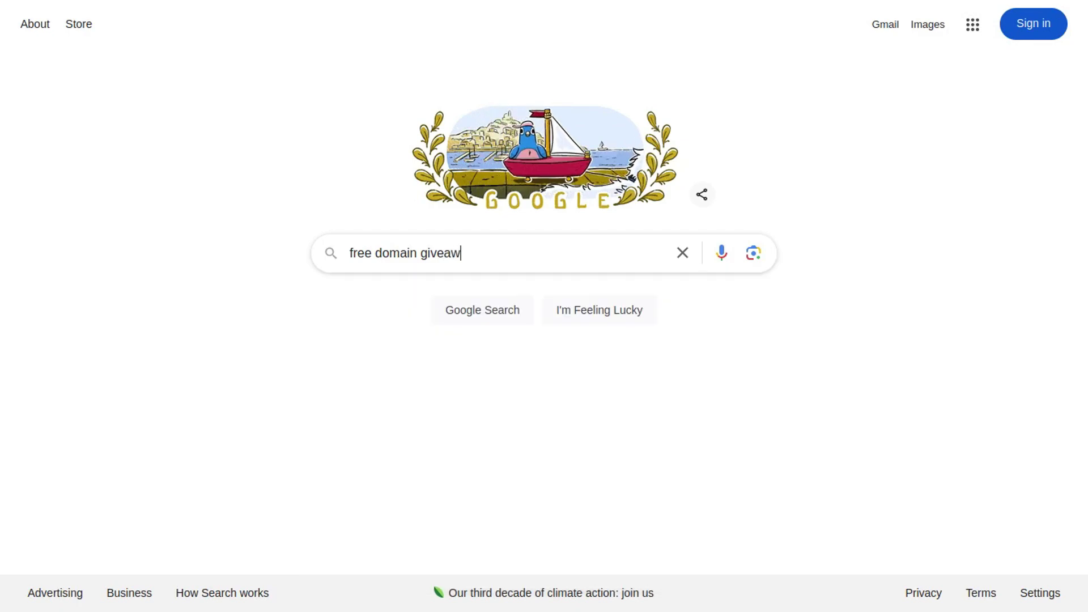
text(ay)
Step: Search Google for 'free domain giveaway' and limit the results to the past week
key(Return)
scroll(544, 341, down, 10)
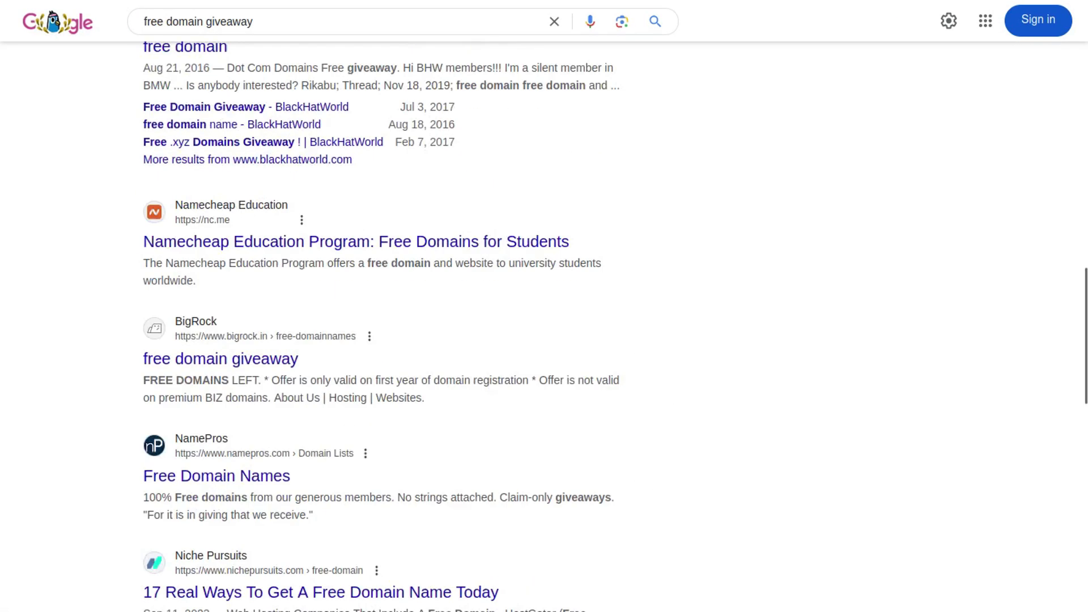
scroll(544, 340, up, 5)
scroll(544, 340, up, 10)
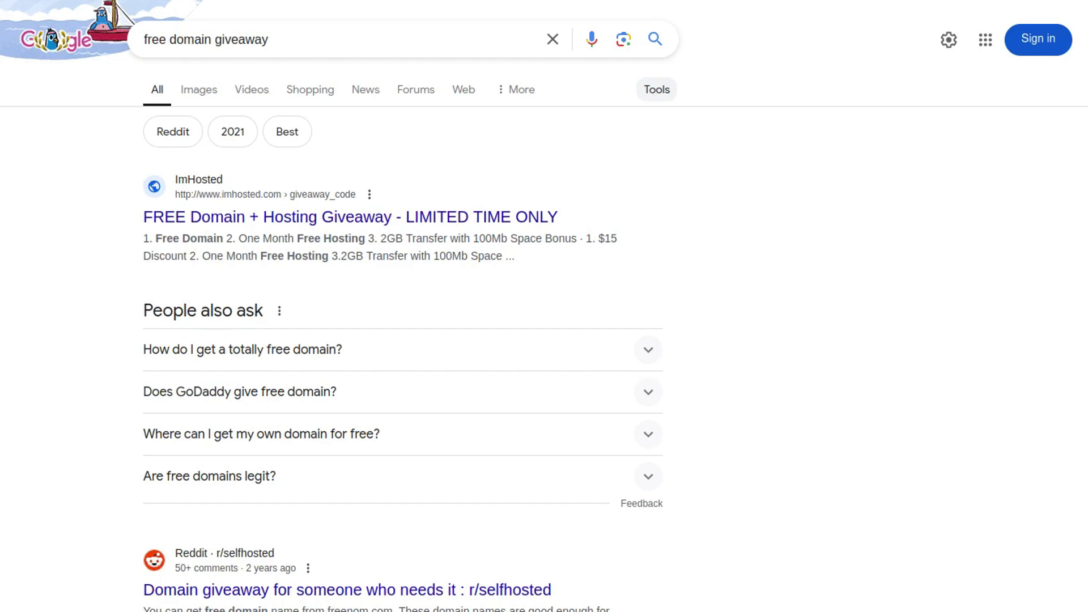
click(657, 89)
click(170, 170)
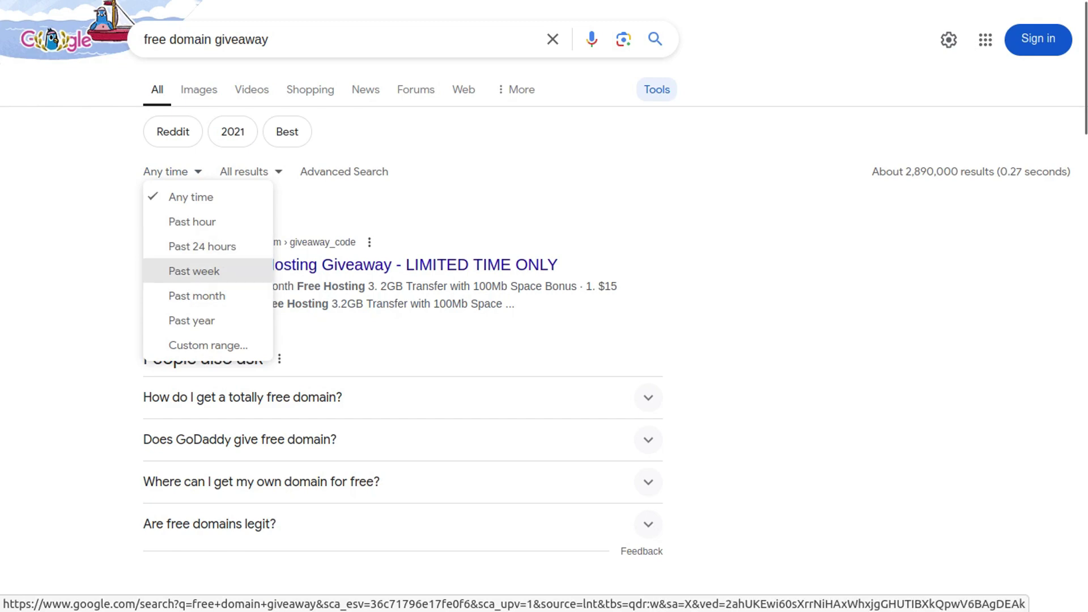
click(194, 271)
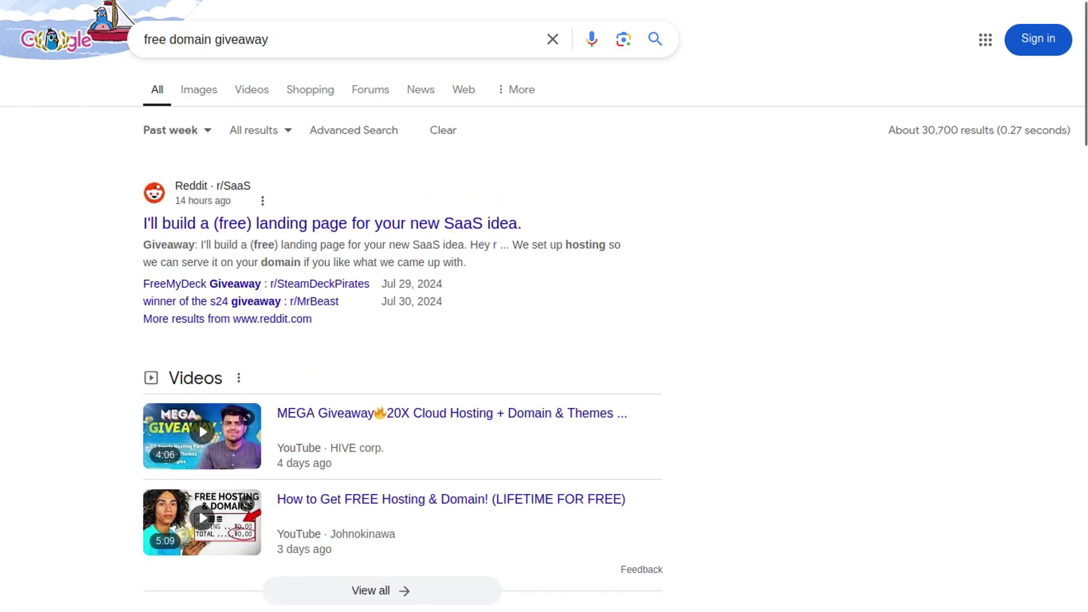
scroll(194, 270, down, 3)
scroll(545, 341, down, 2)
scroll(544, 341, down, 1)
scroll(544, 340, down, 2)
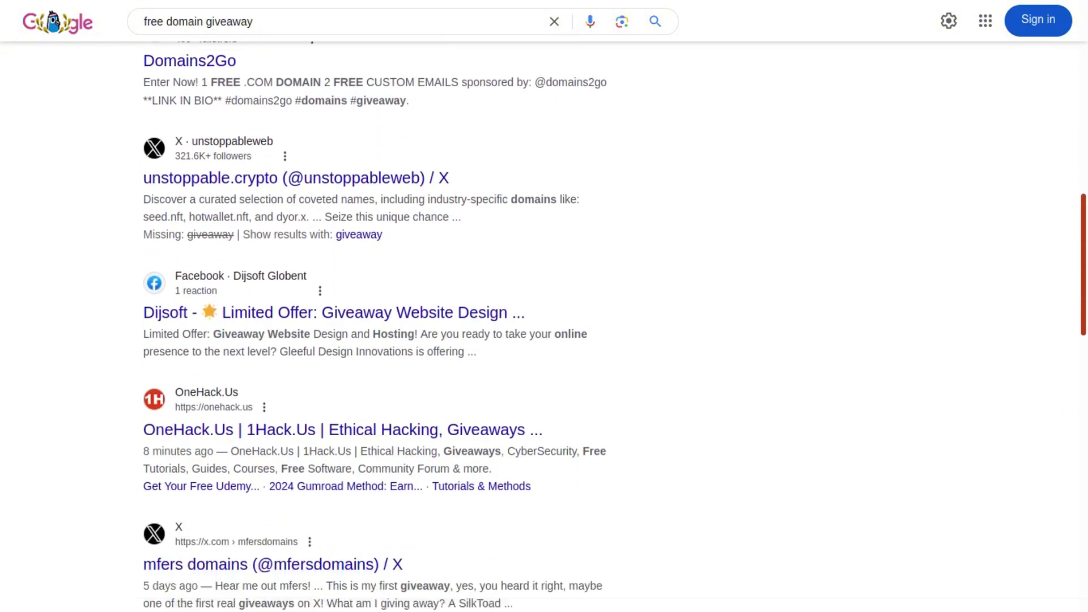
scroll(545, 340, down, 2)
scroll(544, 339, down, 1)
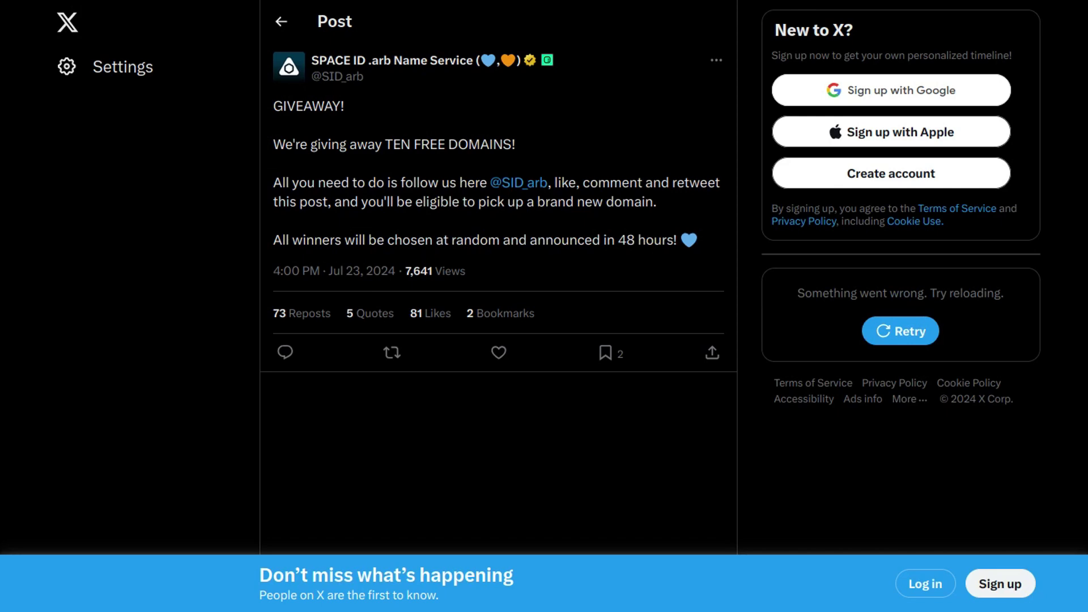
scroll(544, 340, down, 1)
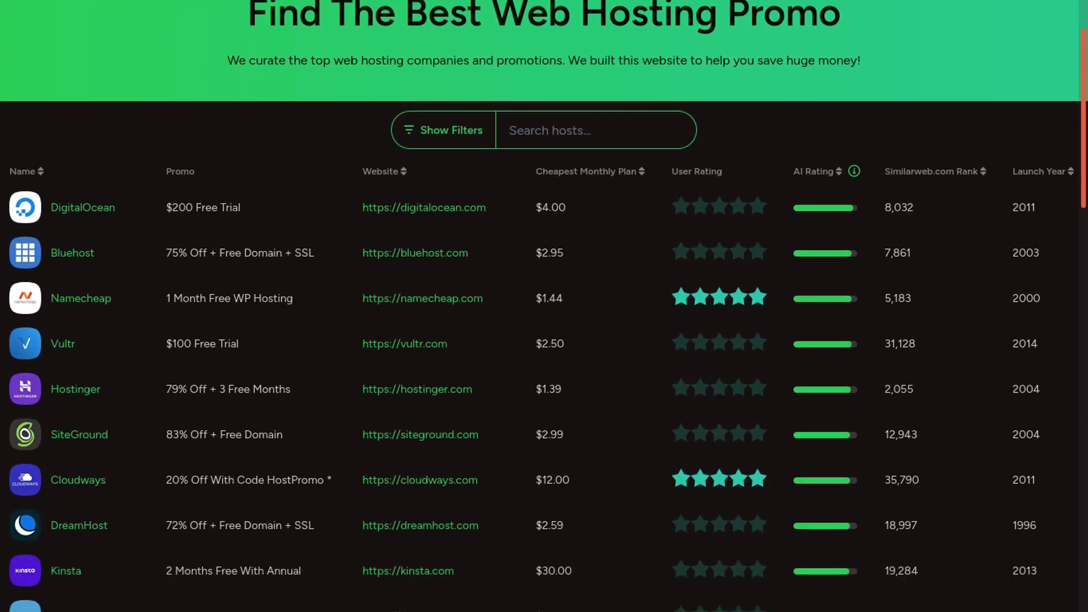
scroll(544, 340, down, 3)
scroll(544, 341, down, 4)
scroll(544, 341, down, 5)
scroll(544, 340, down, 2)
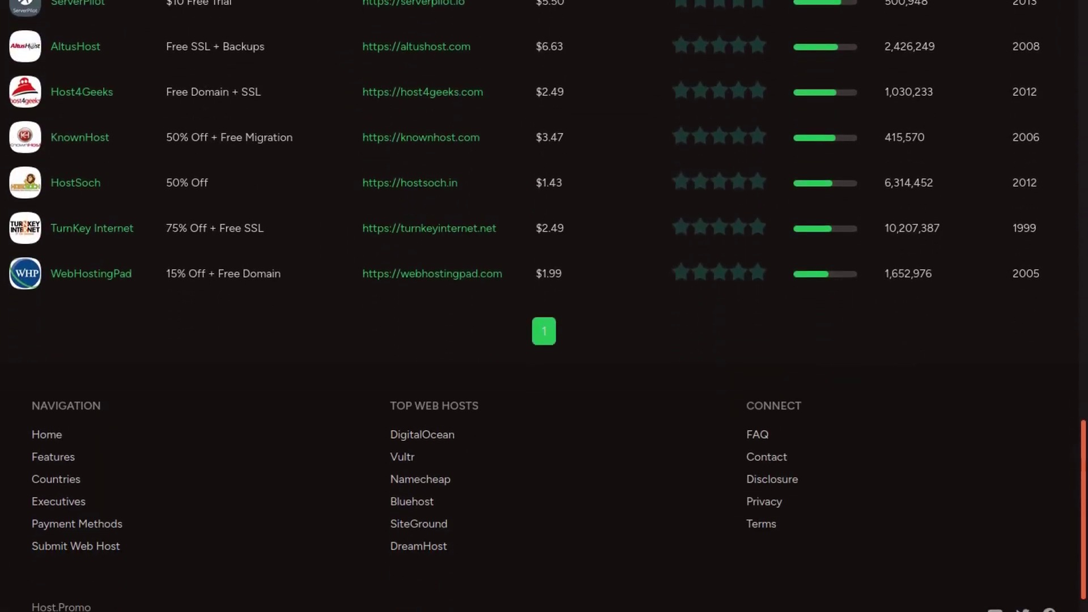
scroll(544, 340, up, 2)
scroll(544, 340, up, 5)
scroll(544, 341, up, 5)
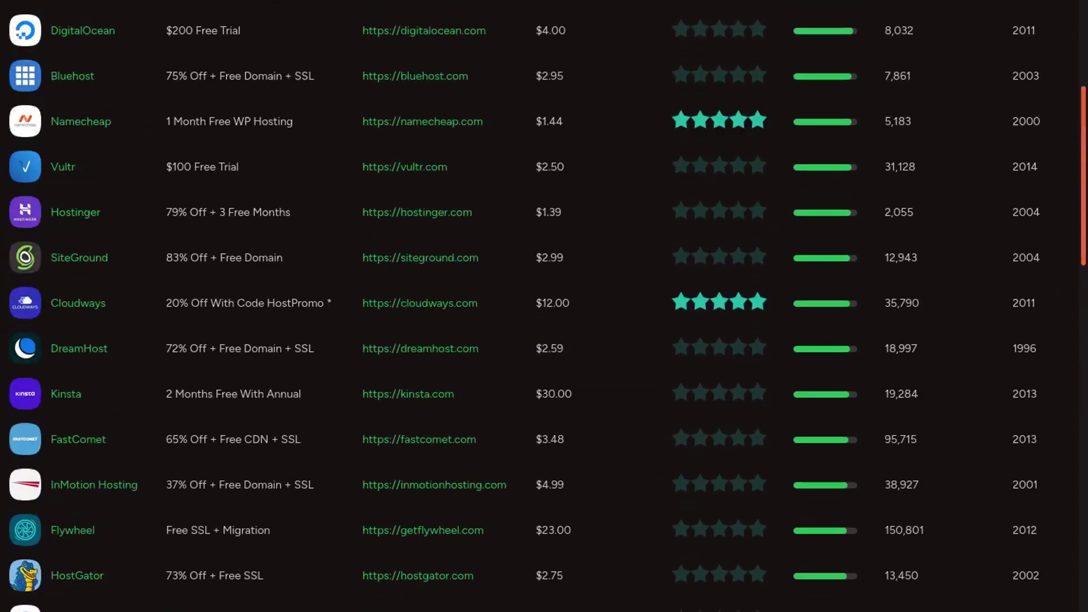
scroll(544, 340, up, 3)
scroll(544, 340, up, 1)
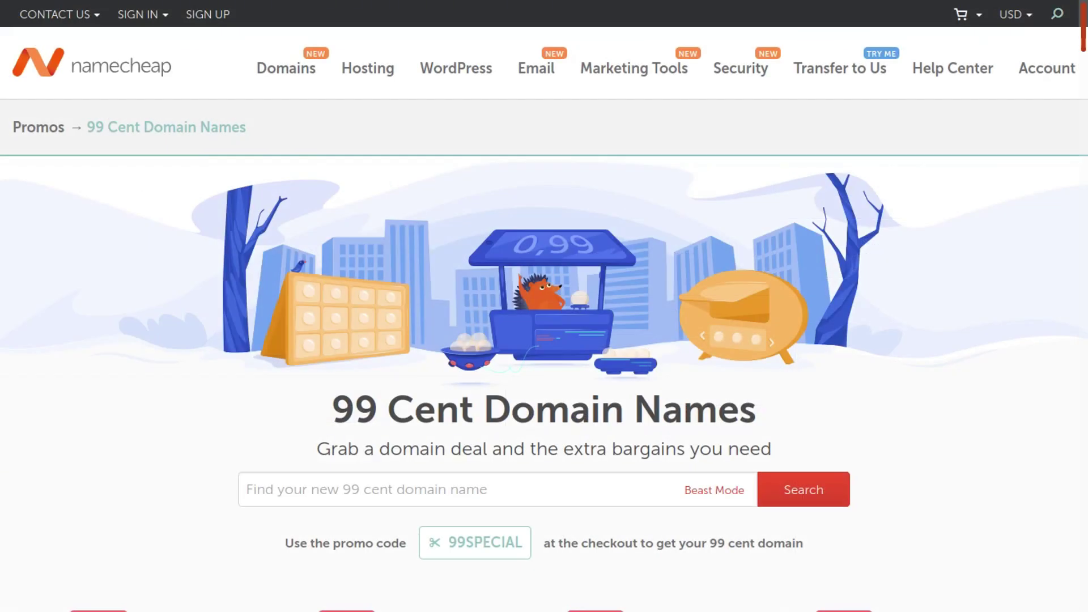
scroll(544, 306, down, 1)
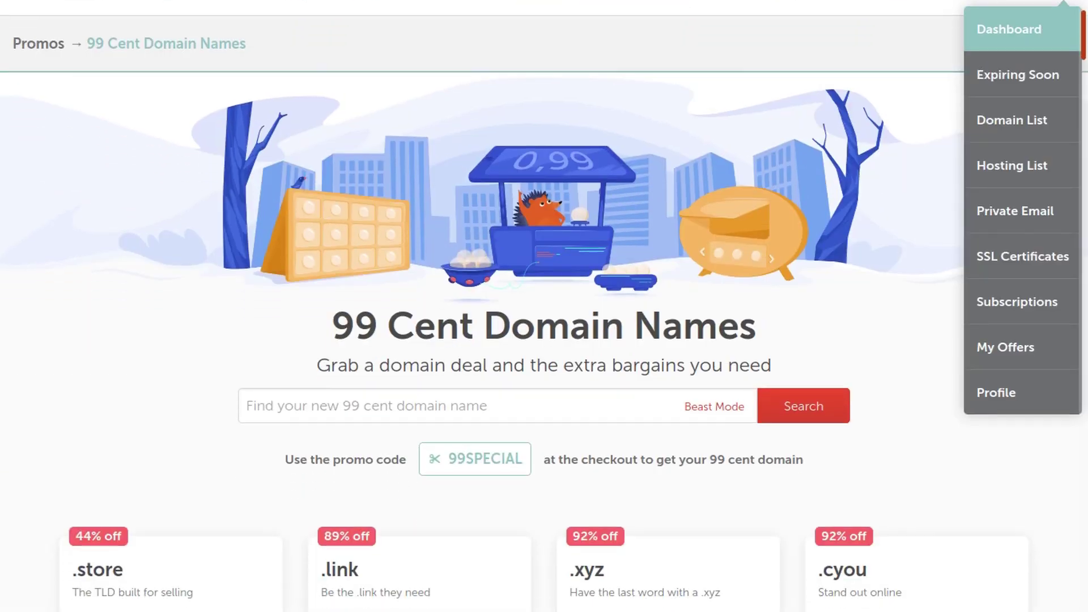
scroll(543, 306, down, 2)
scroll(544, 306, down, 4)
scroll(543, 306, down, 2)
scroll(543, 306, down, 2)
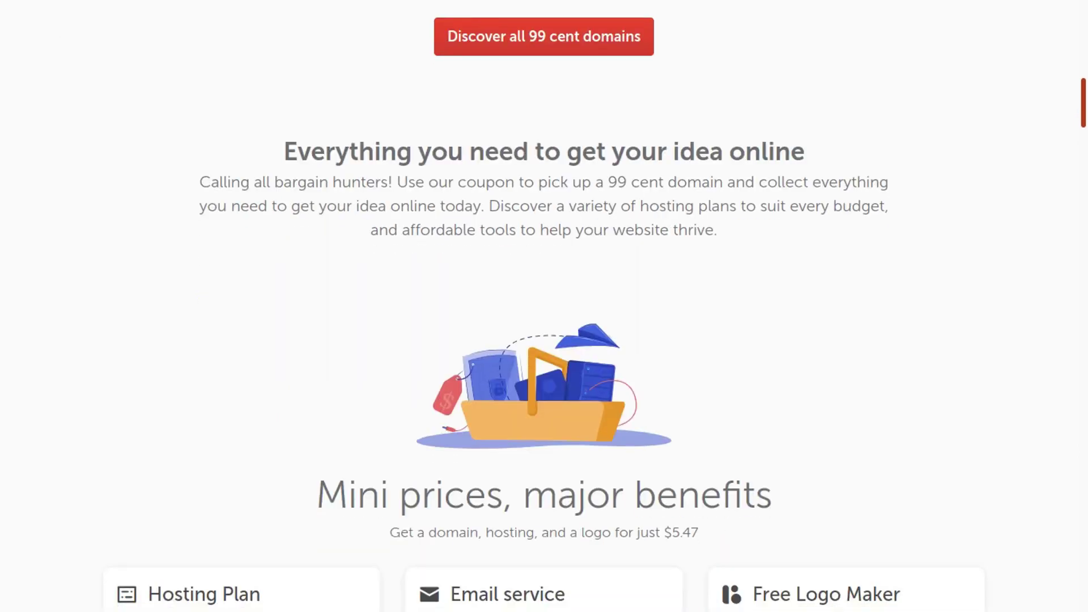
scroll(544, 306, down, 3)
scroll(544, 305, down, 3)
scroll(544, 306, down, 2)
scroll(544, 306, down, 3)
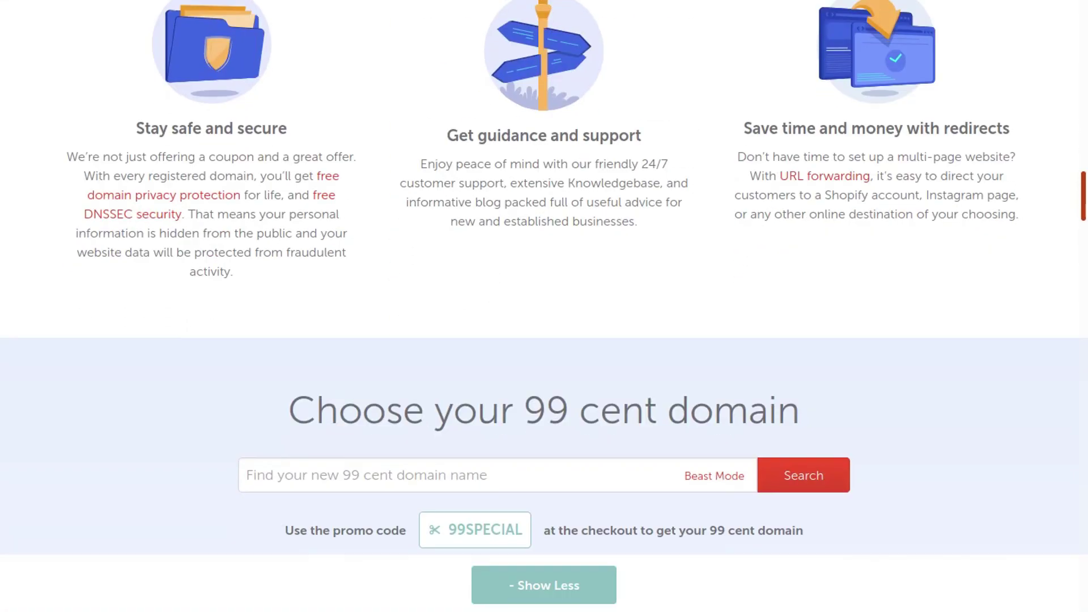
scroll(544, 306, down, 5)
scroll(544, 306, up, 1)
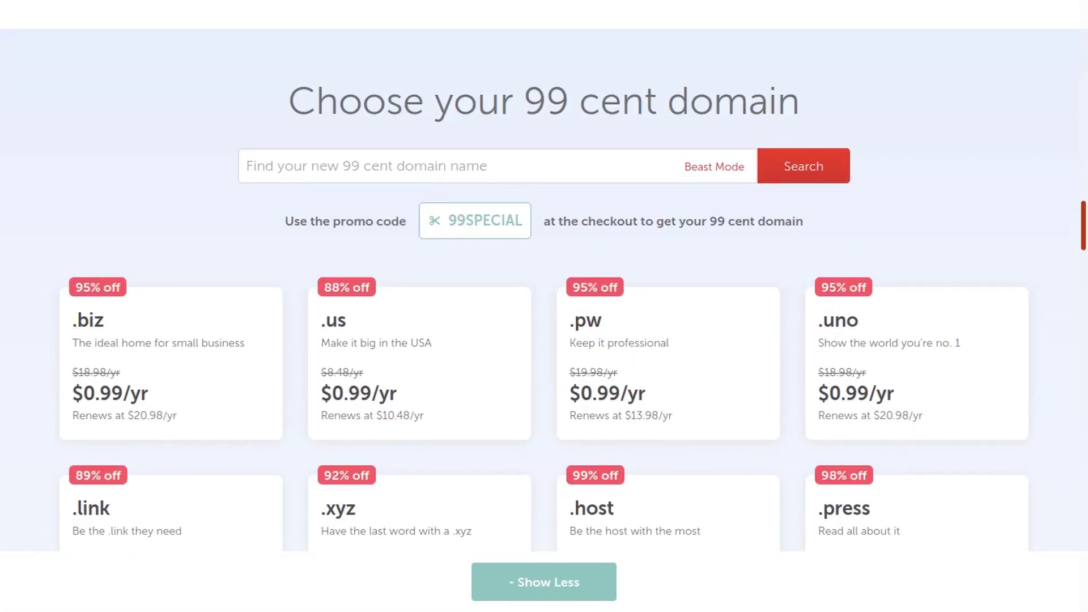
scroll(544, 306, down, 1)
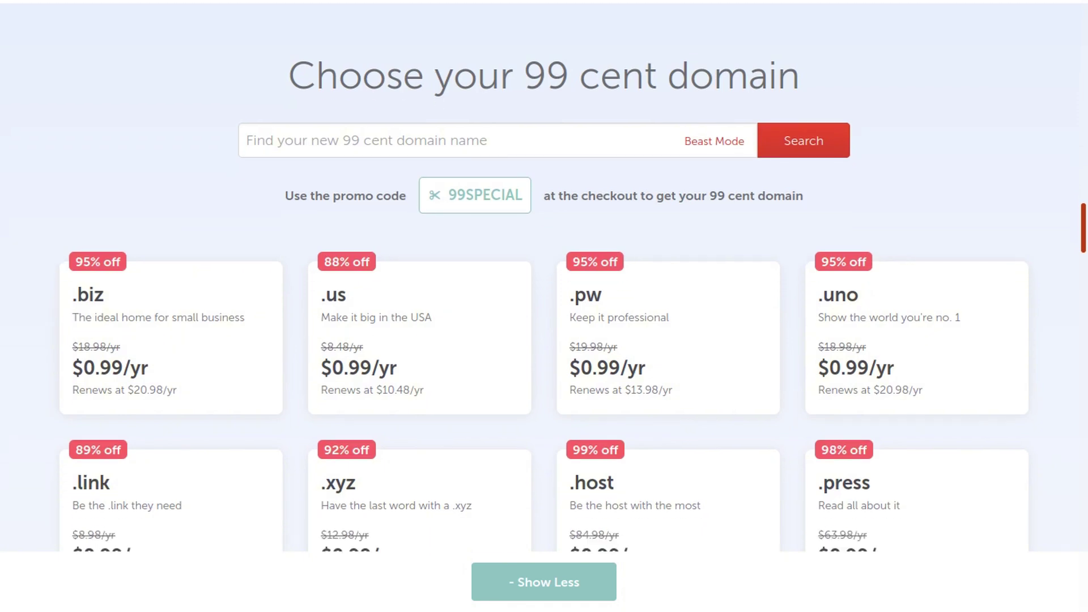
scroll(544, 306, down, 1)
scroll(544, 307, down, 2)
scroll(545, 306, down, 2)
scroll(545, 306, down, 3)
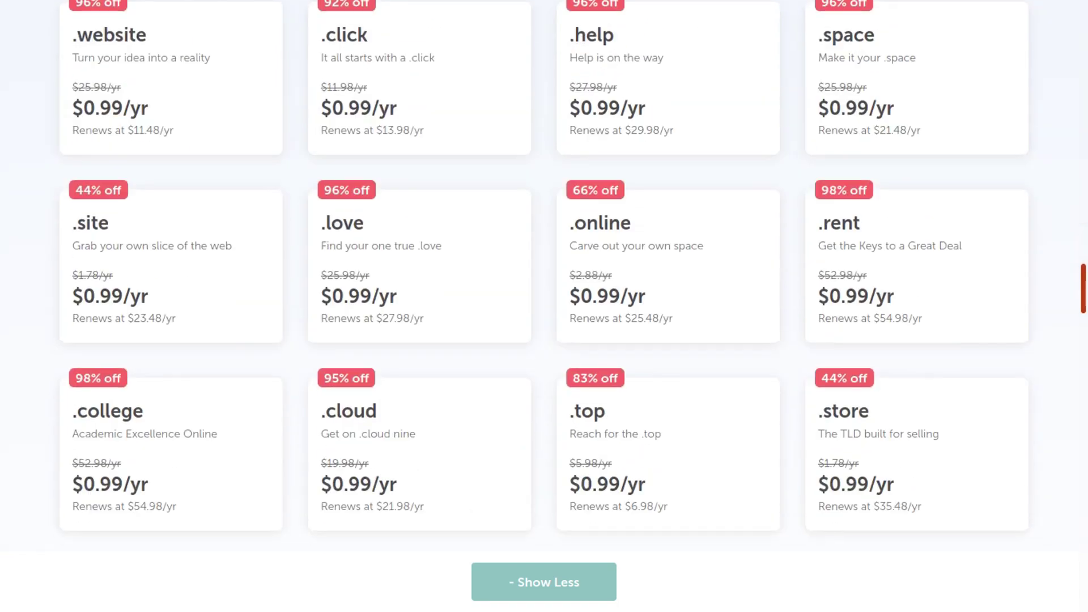
scroll(544, 306, down, 3)
scroll(544, 306, down, 2)
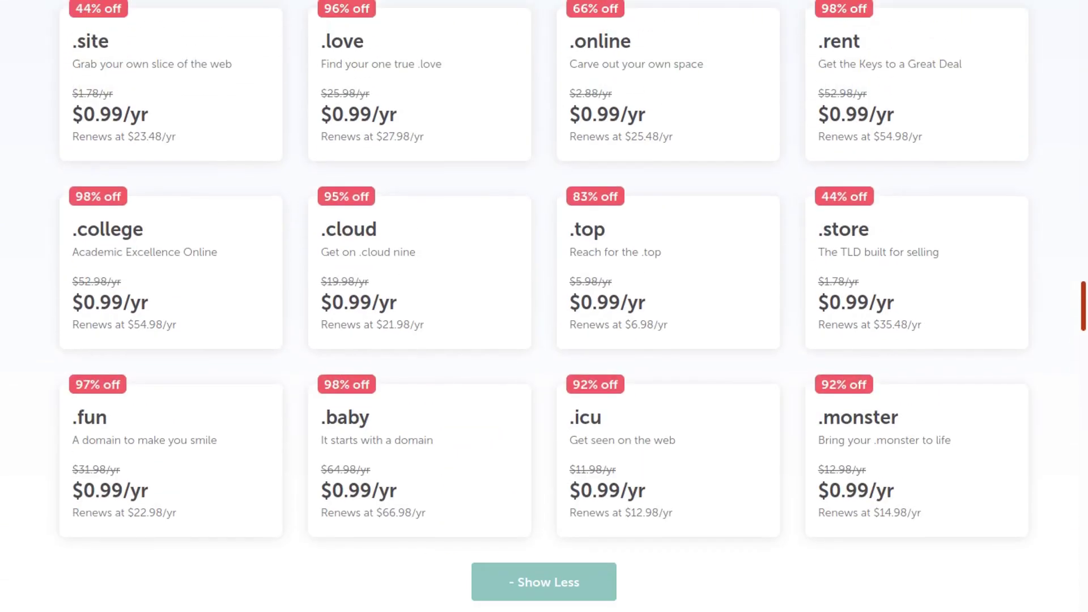
scroll(543, 306, up, 3)
scroll(545, 305, up, 2)
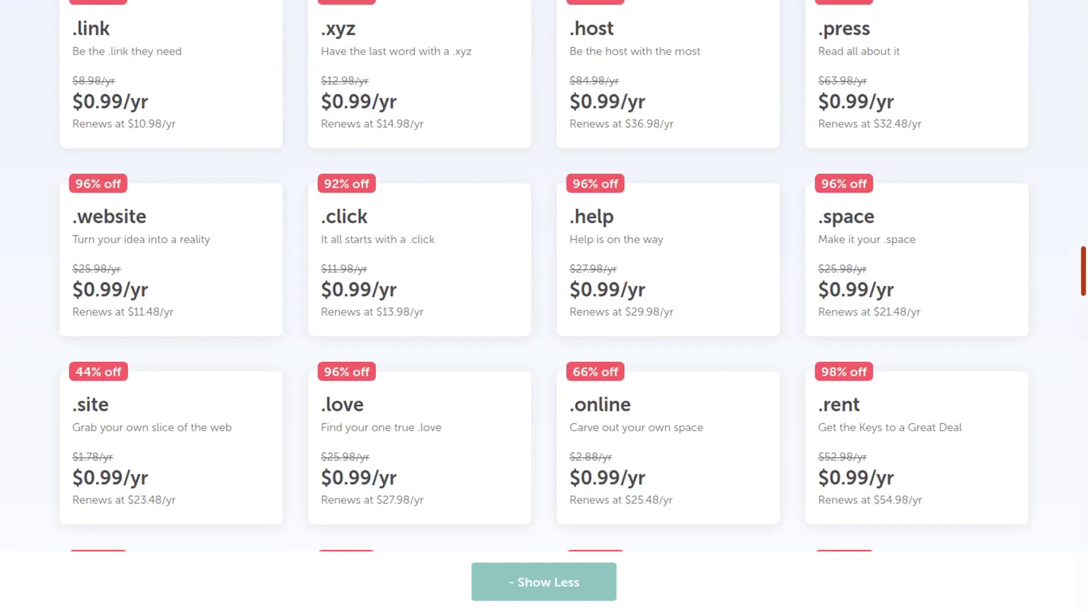
scroll(544, 306, up, 2)
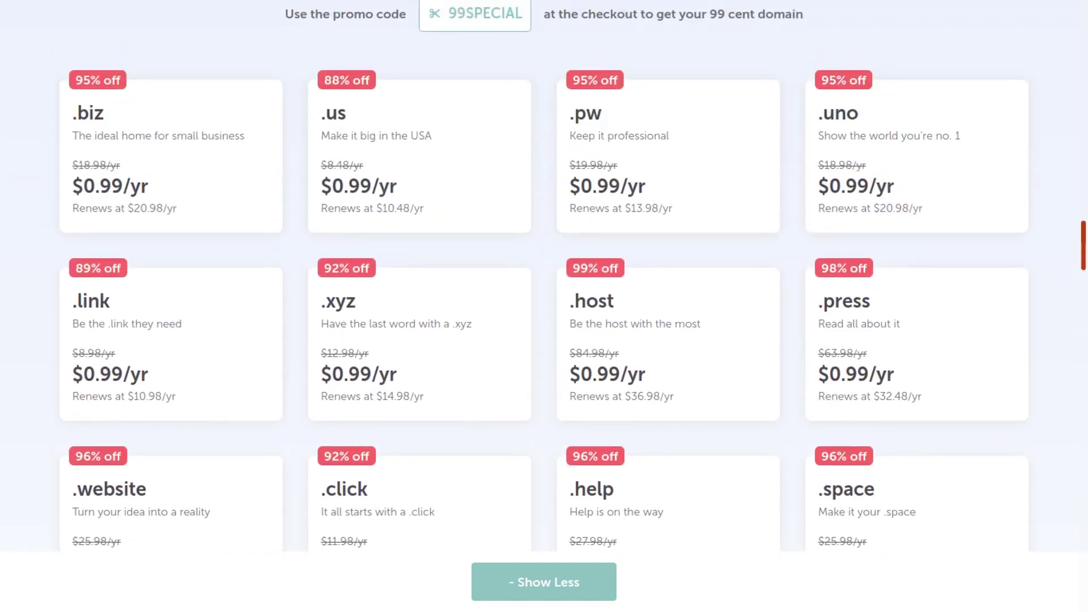
scroll(544, 307, up, 3)
scroll(544, 306, up, 4)
scroll(544, 307, up, 1)
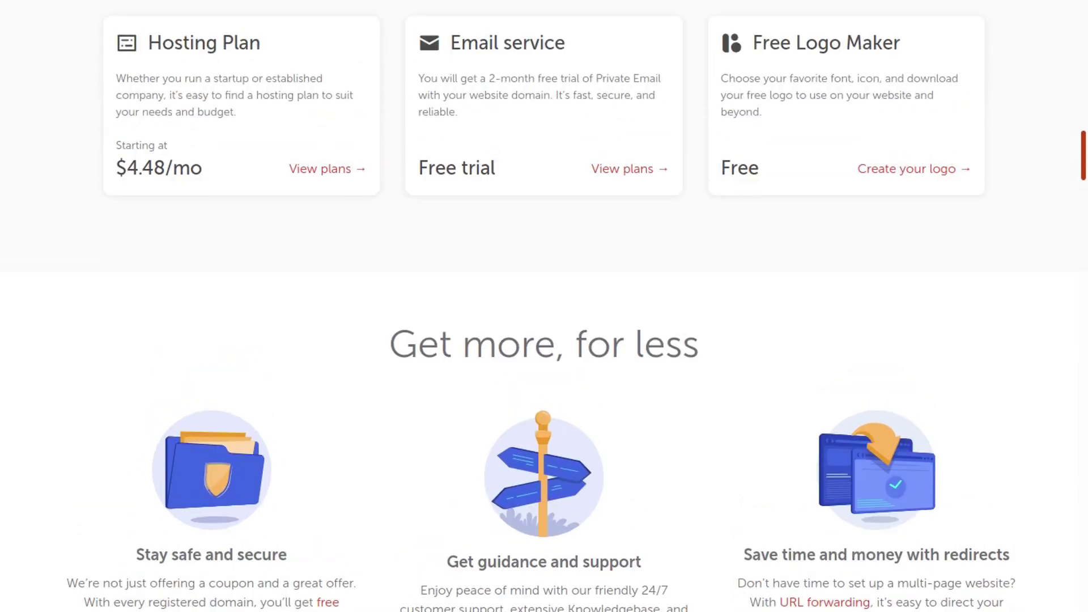
scroll(544, 306, up, 2)
scroll(544, 307, up, 2)
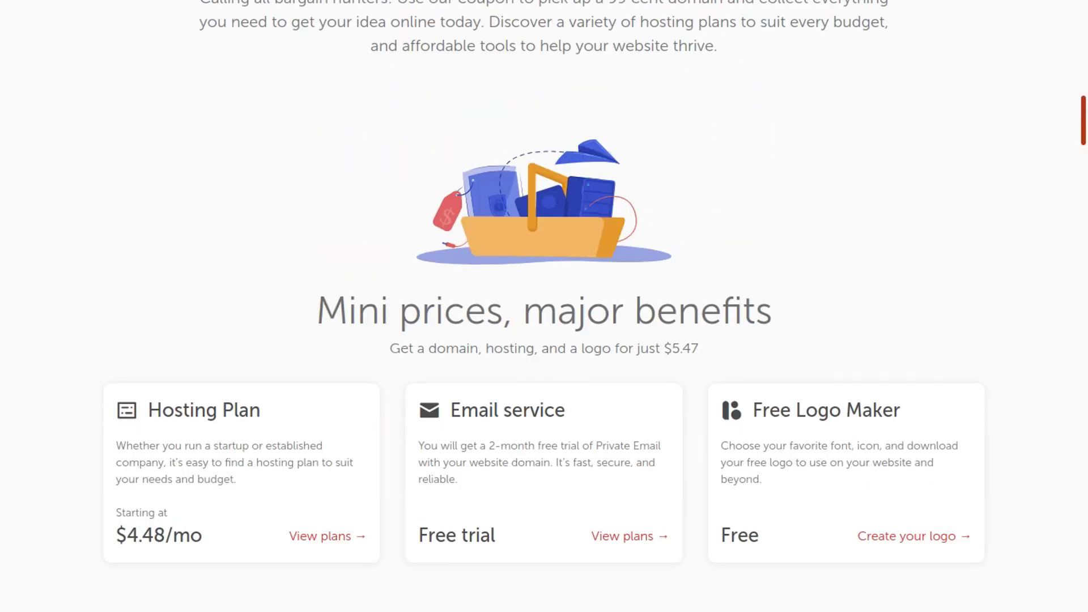
scroll(544, 306, up, 4)
scroll(544, 306, up, 4)
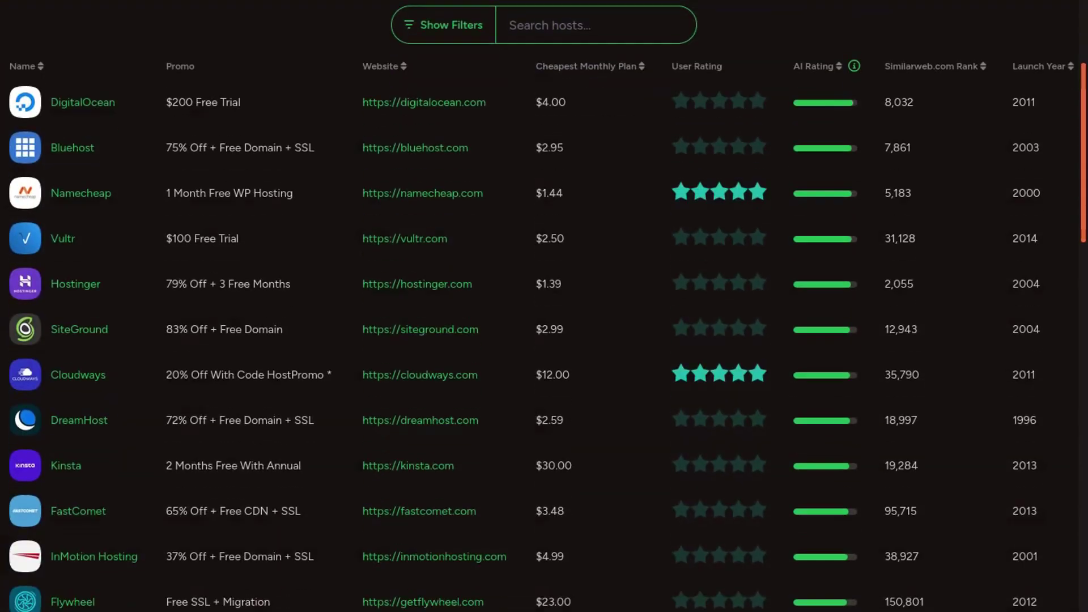
scroll(544, 306, down, 3)
scroll(544, 306, down, 3)
scroll(544, 306, down, 5)
scroll(544, 306, down, 2)
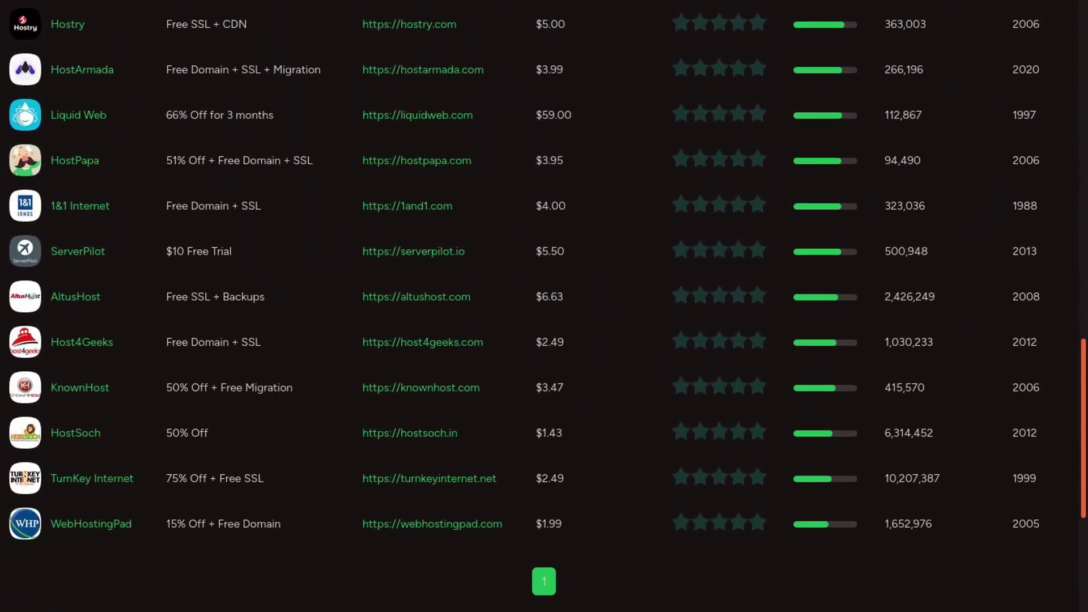
scroll(545, 306, down, 2)
scroll(544, 306, down, 1)
scroll(544, 306, down, 1)
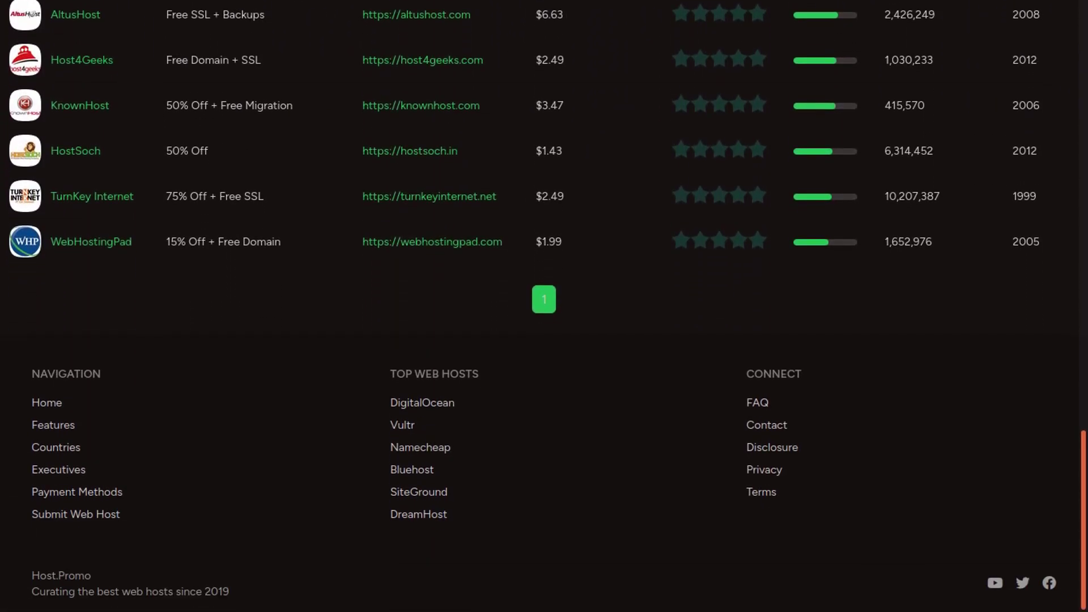
scroll(544, 306, up, 1)
scroll(544, 306, up, 3)
scroll(543, 306, up, 1)
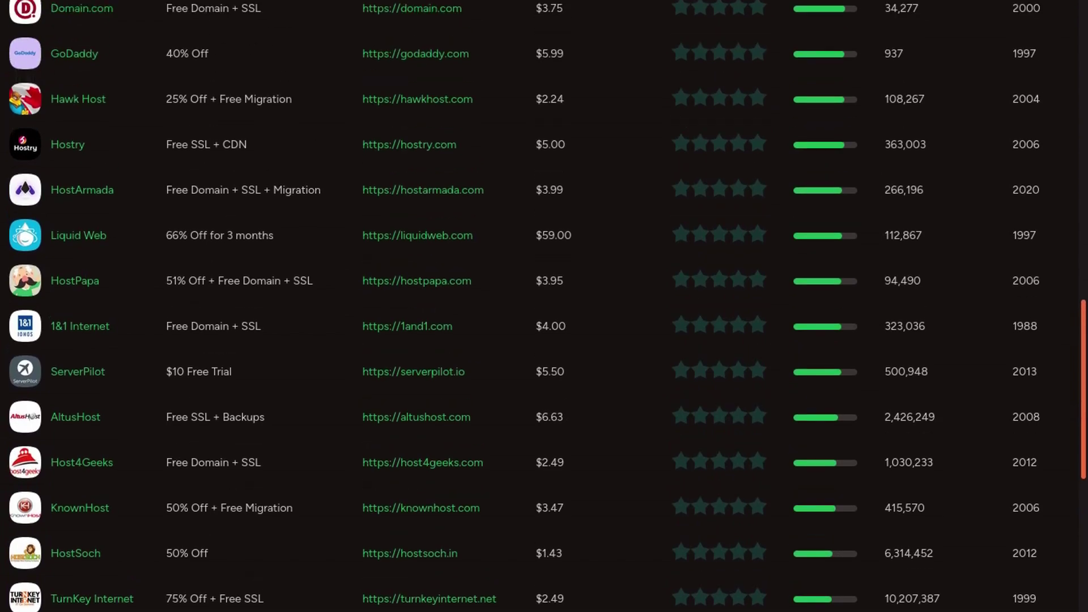
scroll(544, 306, up, 2)
scroll(544, 306, up, 1)
scroll(545, 306, up, 2)
scroll(544, 306, up, 1)
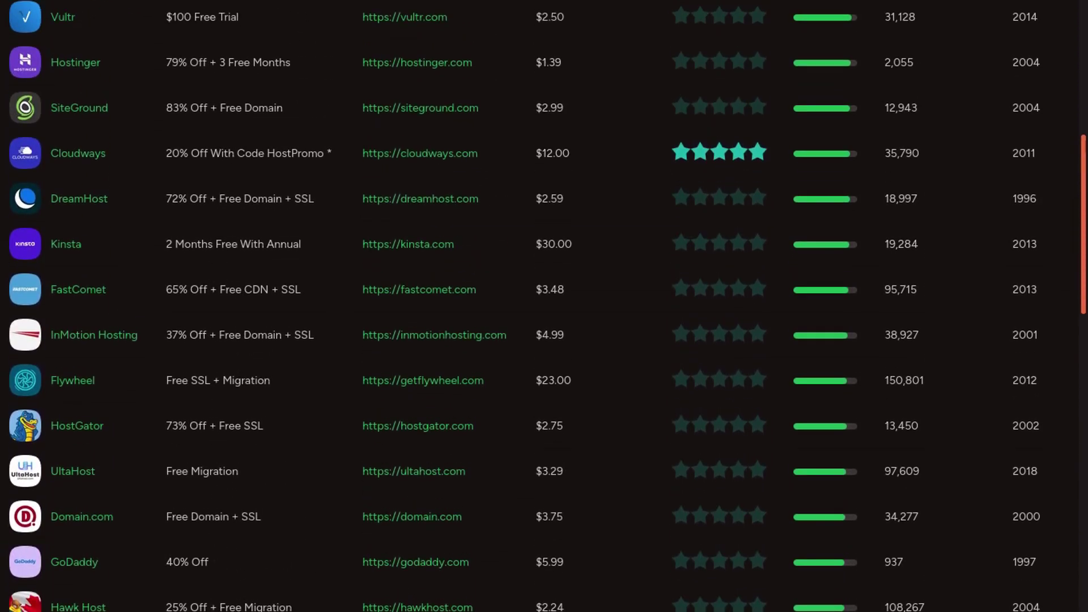